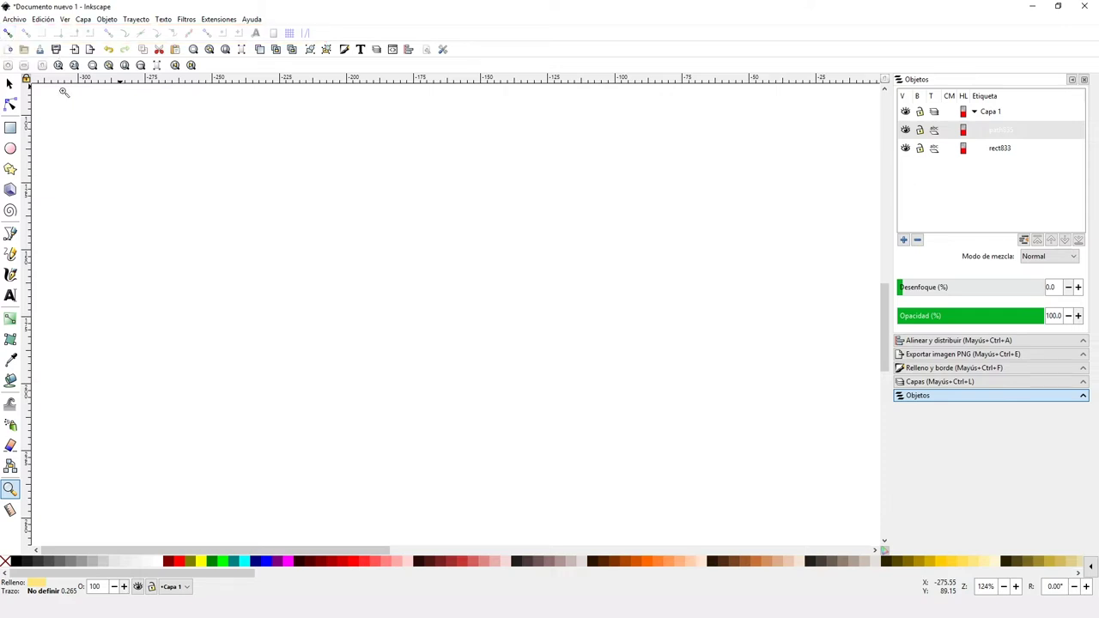
With the Selector tool, drag the yellow pentagon over the orange square and leave it just right
left_click(9, 83)
mouse_move(527, 339)
left_mouse_down()
mouse_move(406, 348)
mouse_move(496, 346)
left_mouse_up()
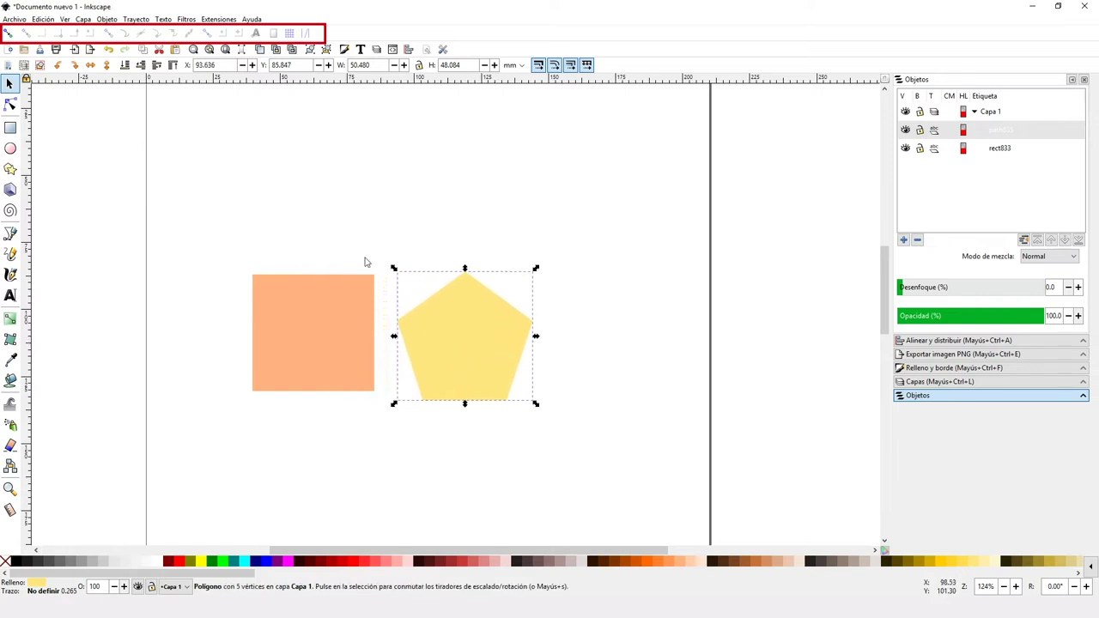
Deselect everything, switch snapping off and back on, and disable one snap target
left_click(296, 141)
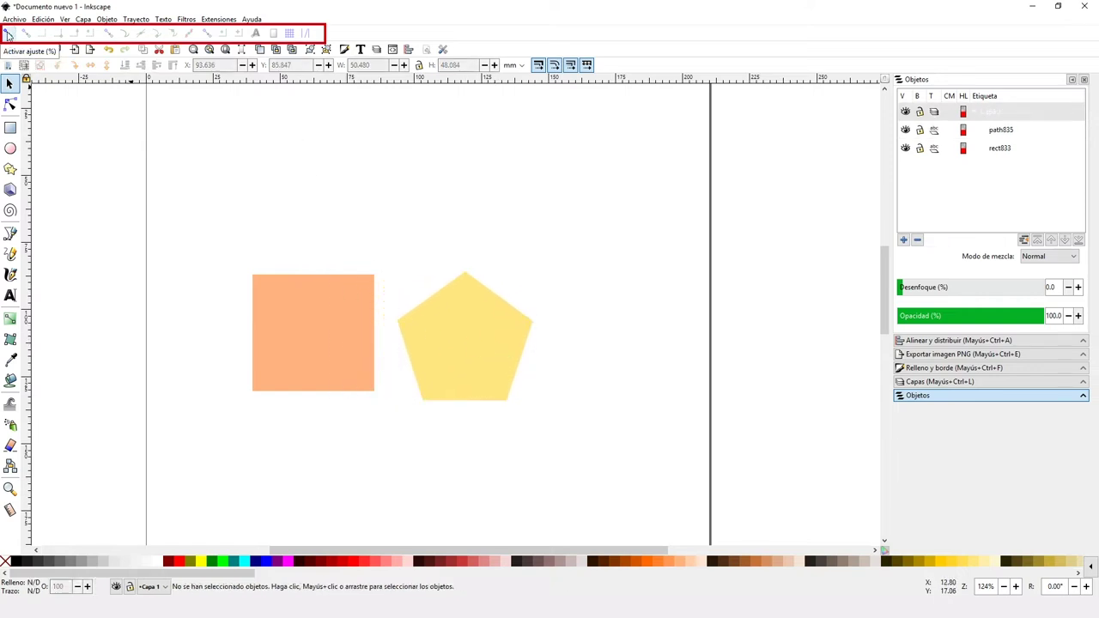
left_click(8, 35)
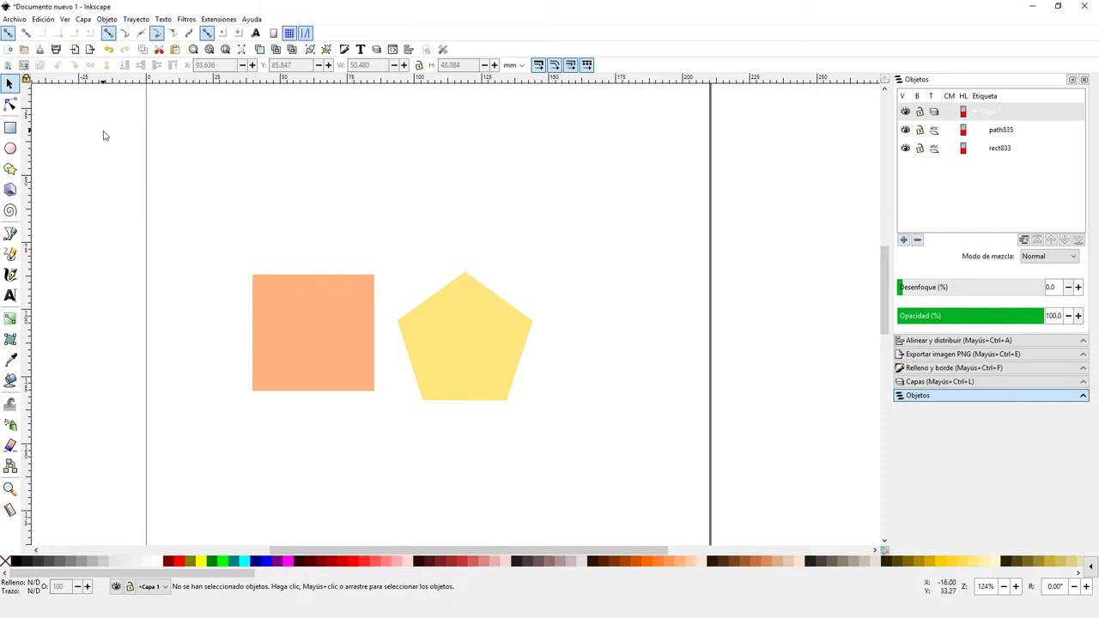
left_click(12, 34)
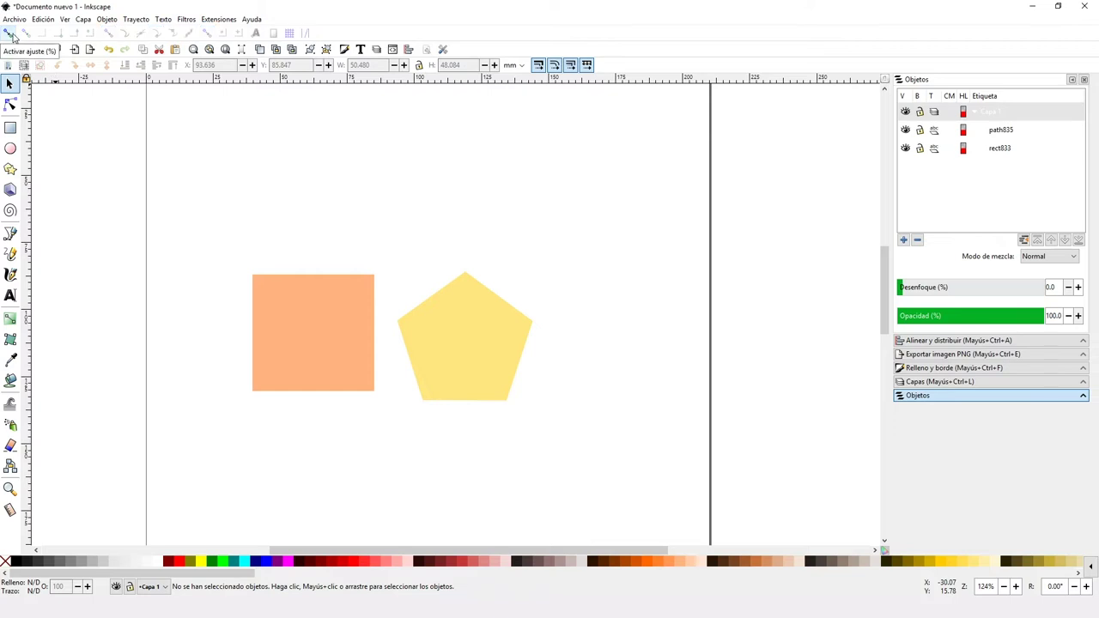
left_click(10, 35)
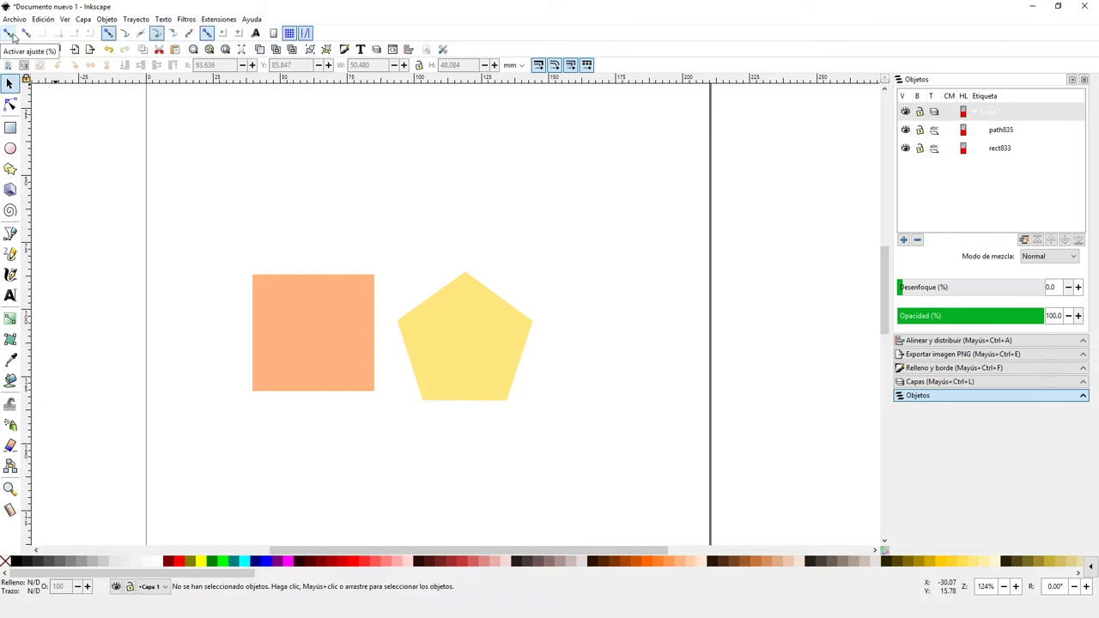
left_click(206, 35)
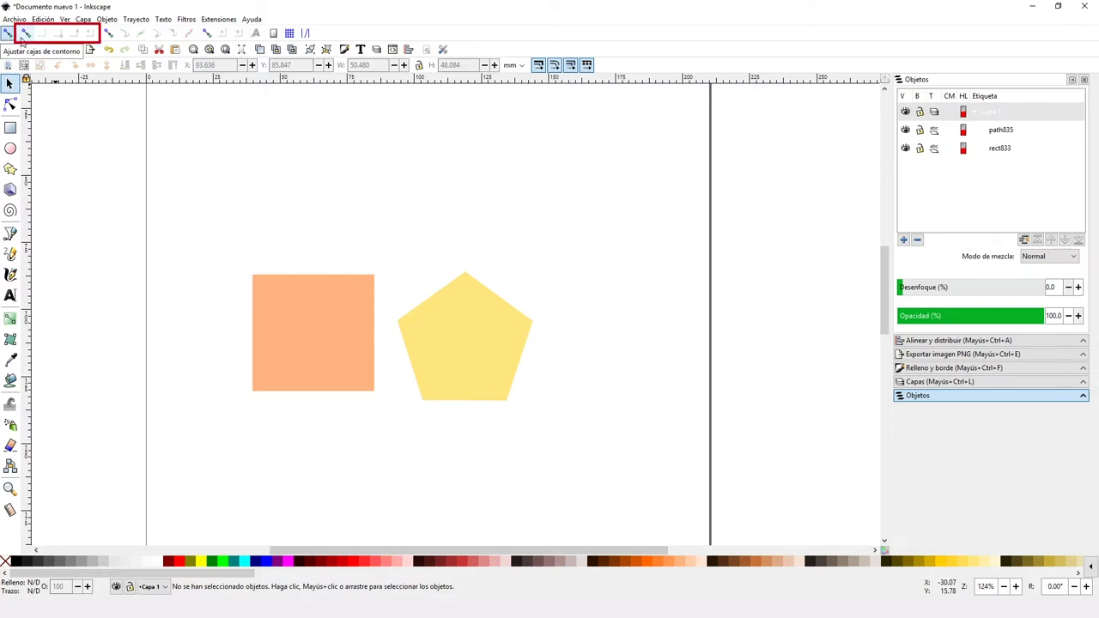
Select the square and then the pentagon, leaving 'Ajustar cajas de contorno' enabled in the snap toolbar
left_click(21, 39)
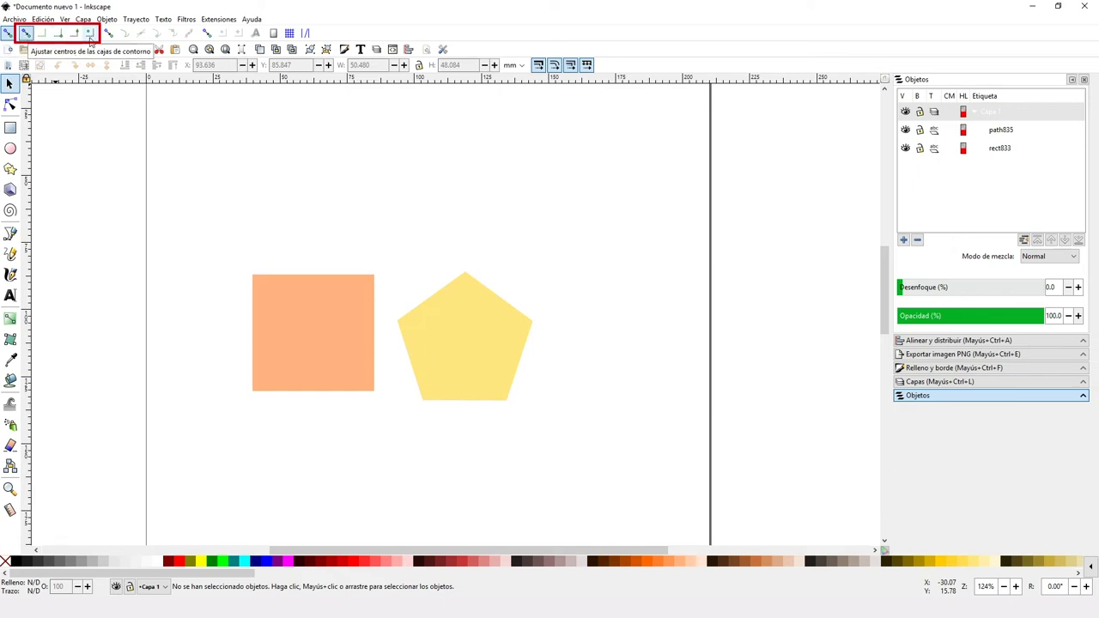
left_click(310, 293)
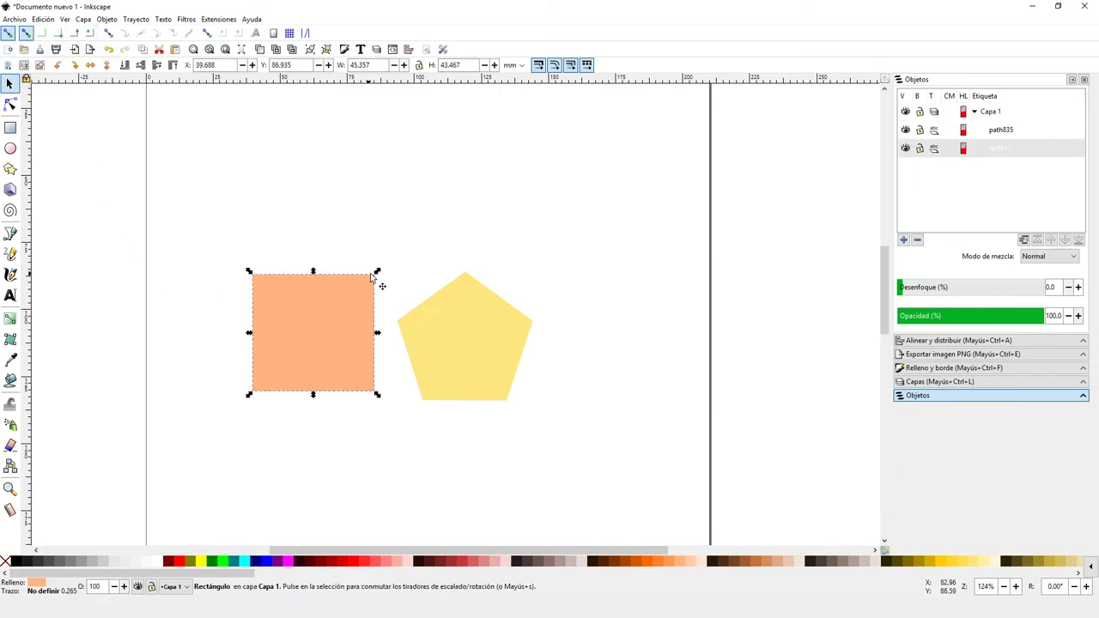
left_click(456, 307)
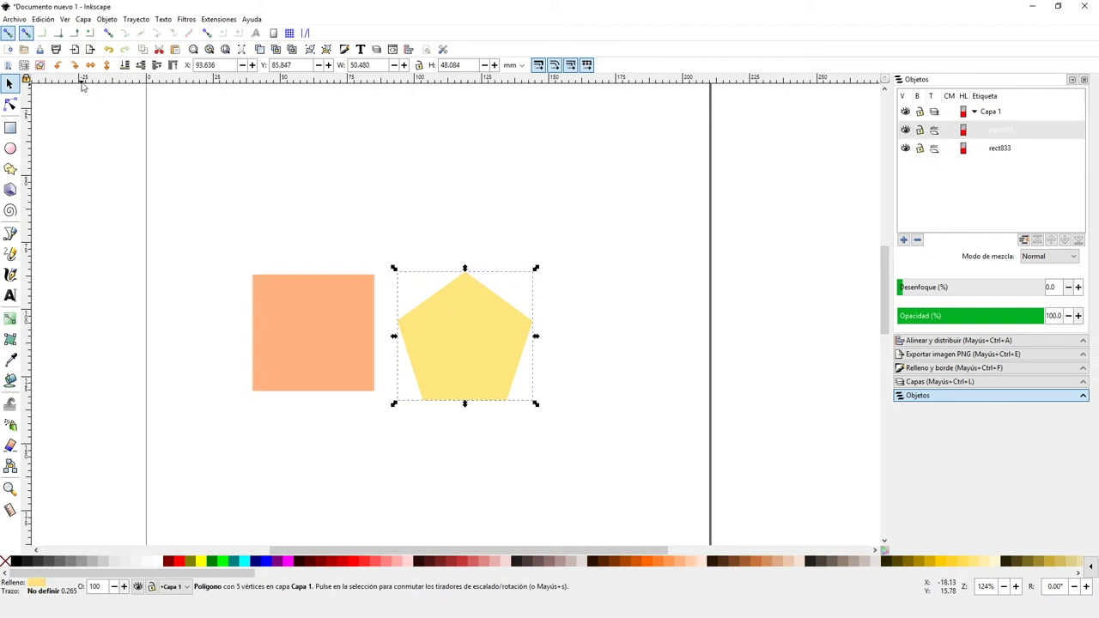
left_click(26, 34)
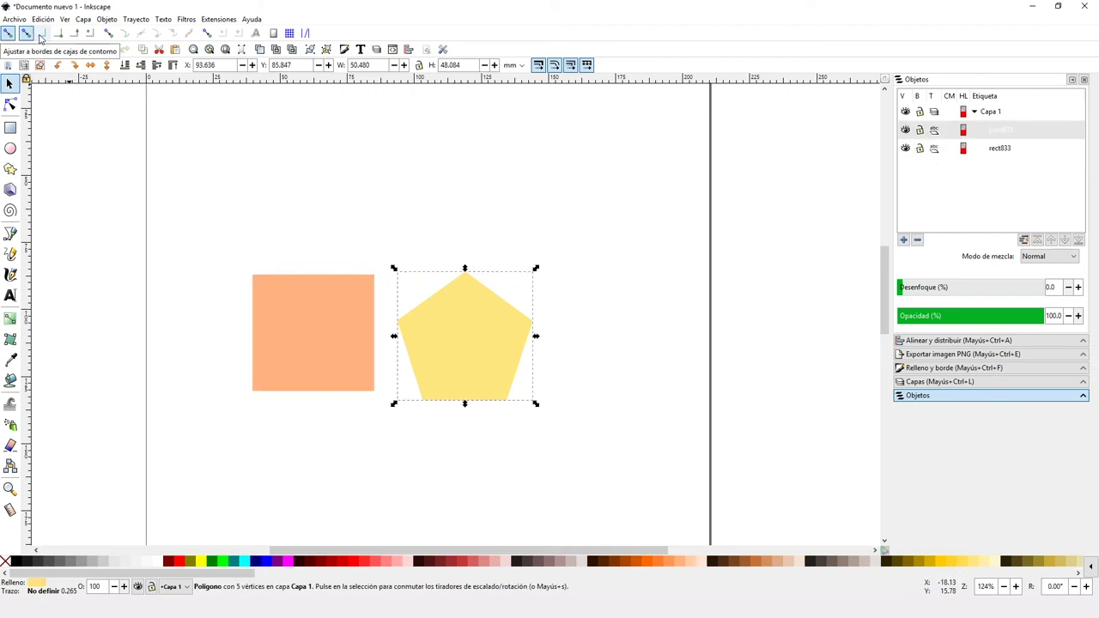
left_click(26, 34)
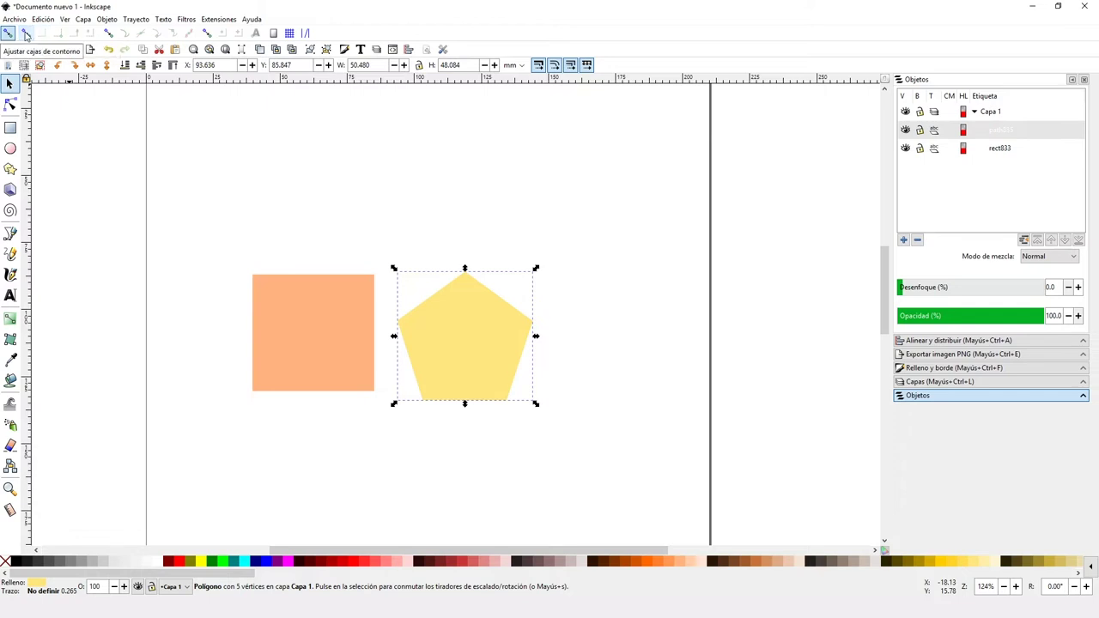
left_click(26, 33)
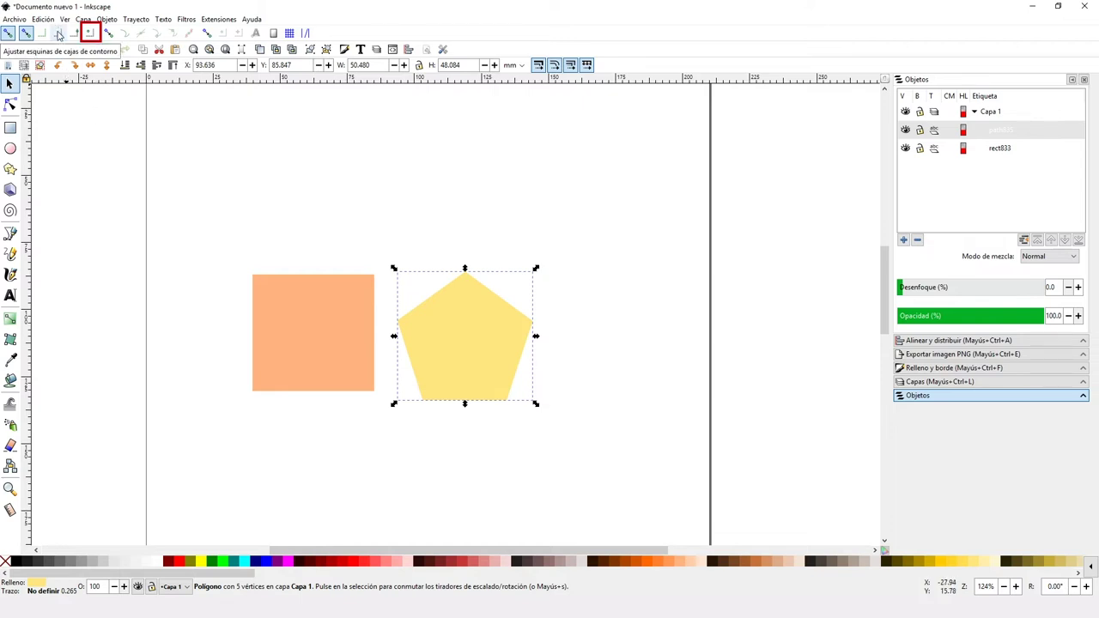
Enable bounding-box corner snapping and snap the pentagon flush, vertically centred, against the square's right edge
left_click(59, 34)
left_click_drag(475, 331, 451, 216)
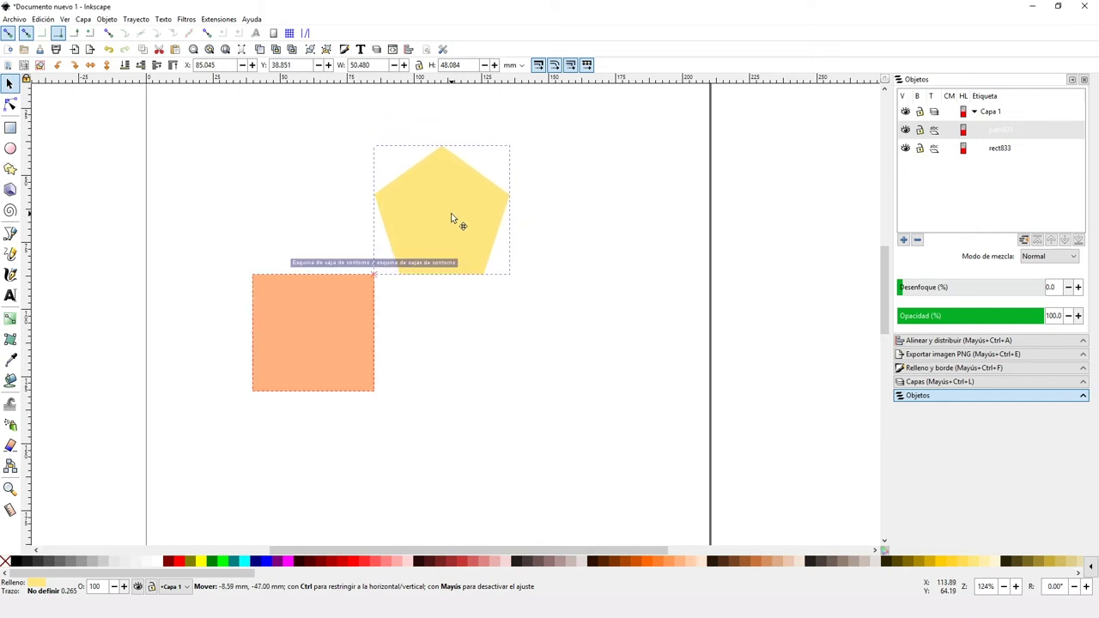
left_click_drag(450, 217, 449, 221)
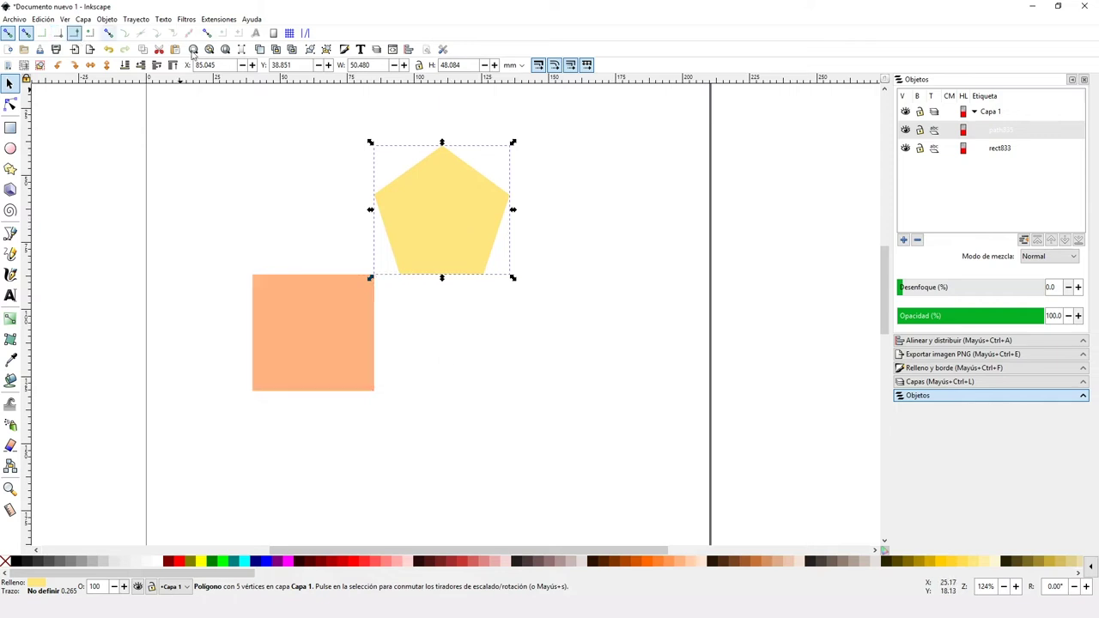
mouse_move(420, 183)
left_mouse_down()
mouse_move(426, 315)
mouse_move(438, 328)
mouse_move(414, 343)
left_mouse_up()
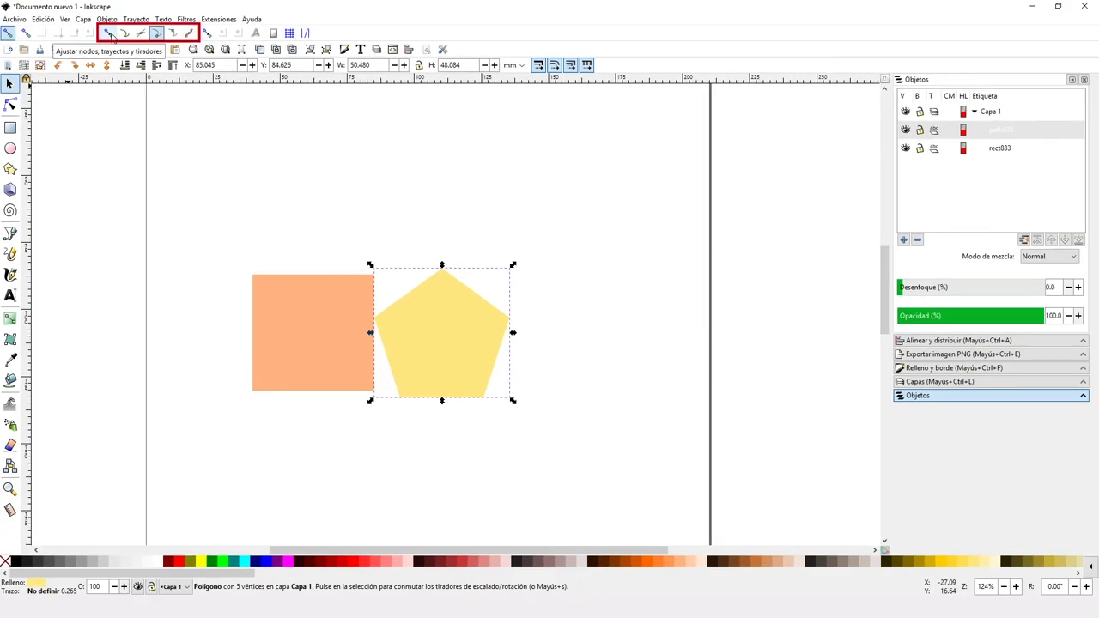
Enable node and path snapping, move the pentagon right of the square, and switch to the Bezier tool
left_click(156, 36)
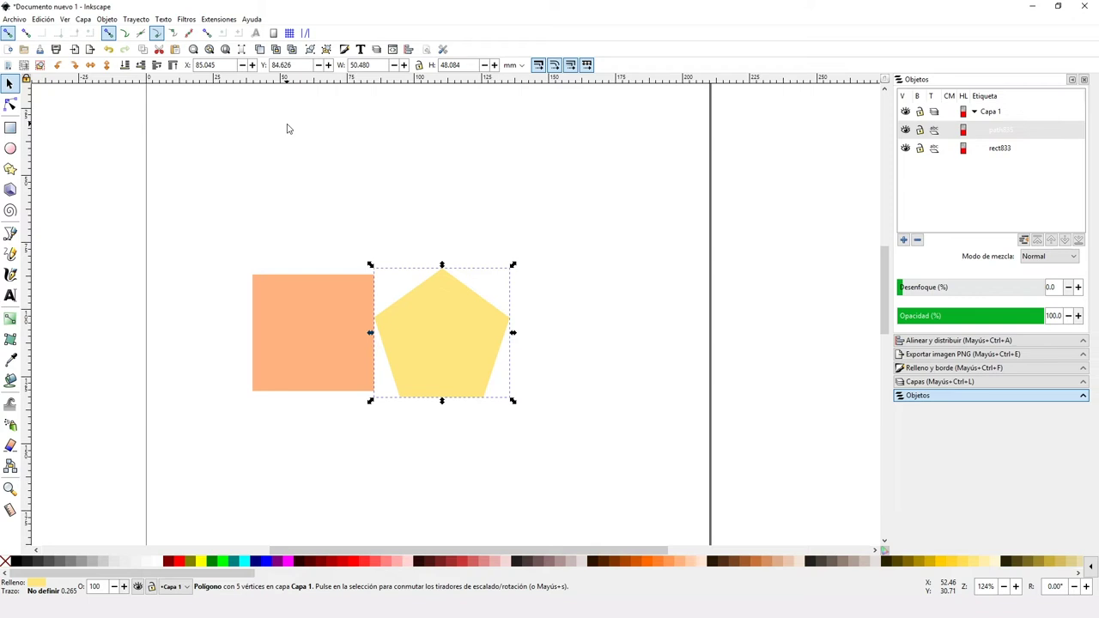
left_click_drag(441, 341, 520, 341)
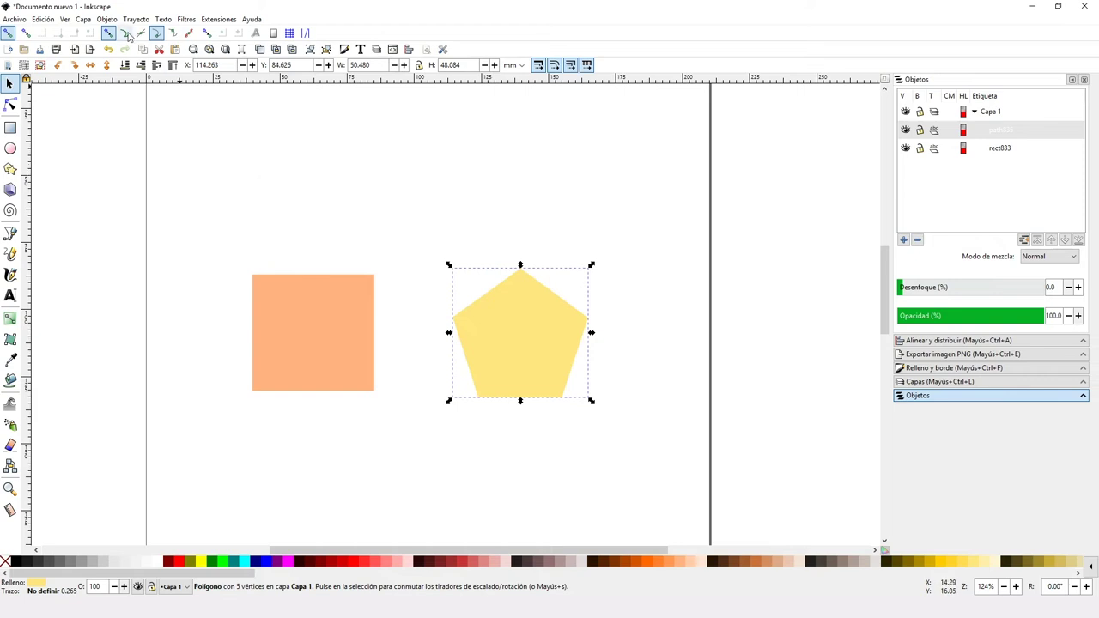
left_click(156, 33)
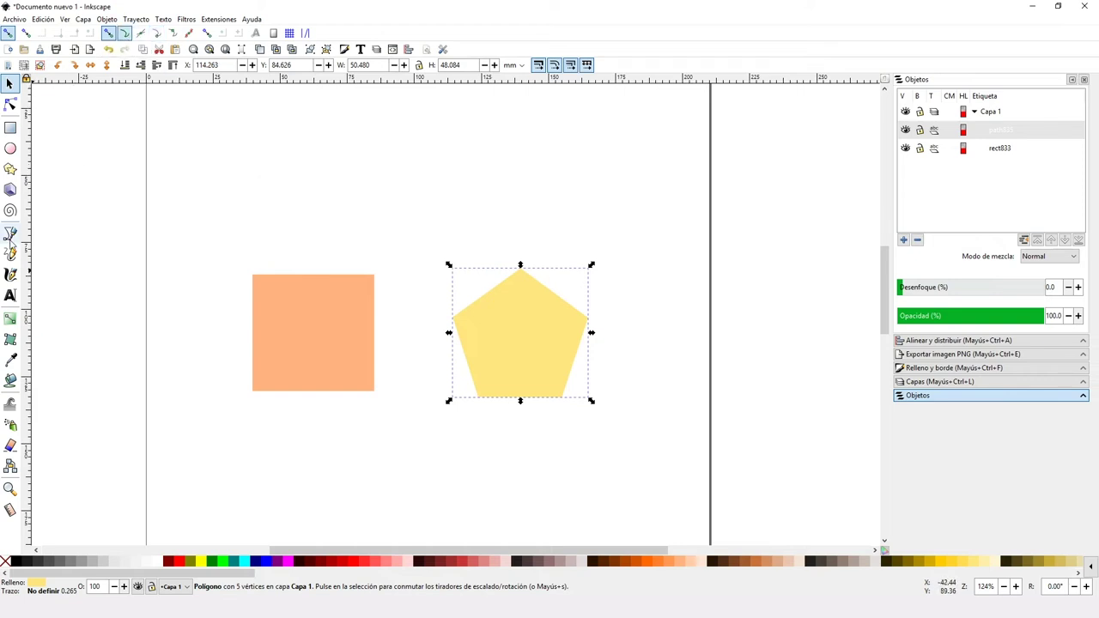
left_click(11, 232)
key("Escape")
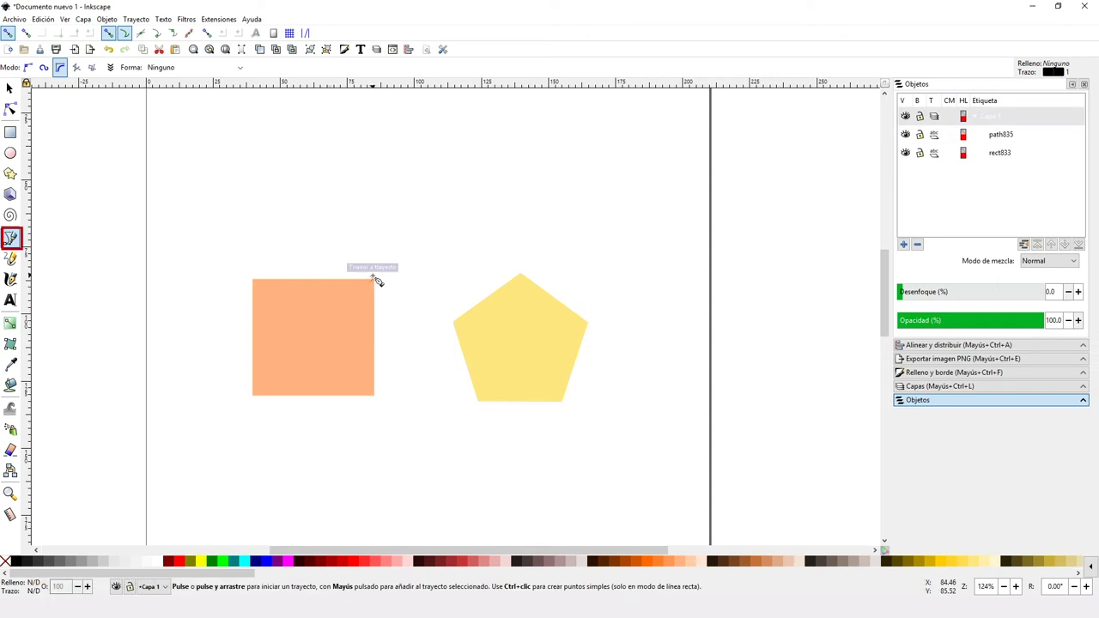
left_click_drag(374, 280, 404, 251)
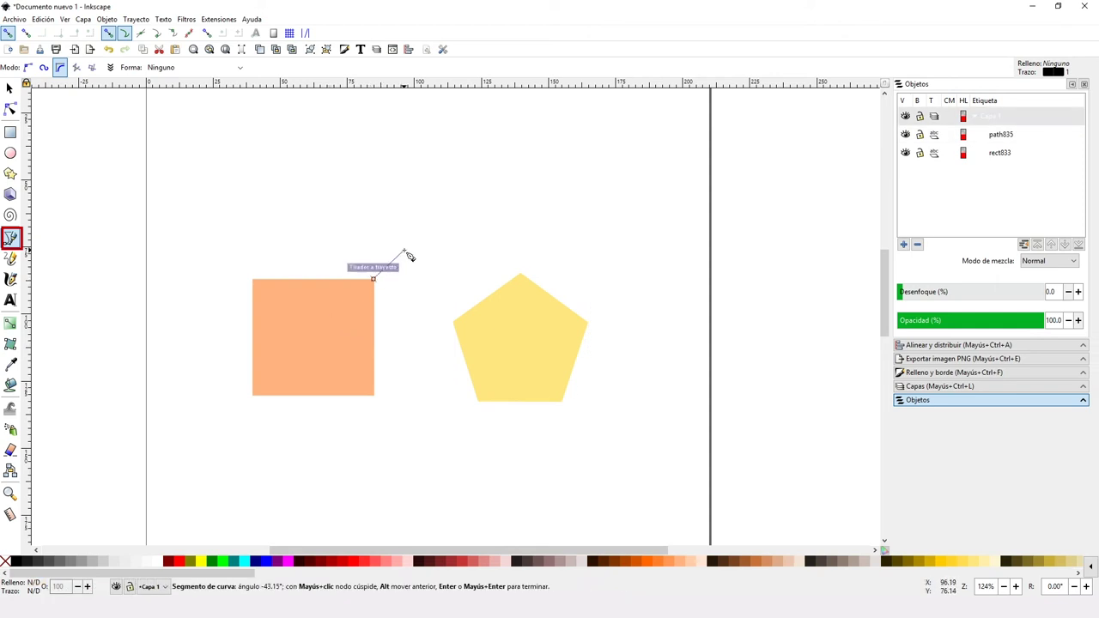
key("Escape")
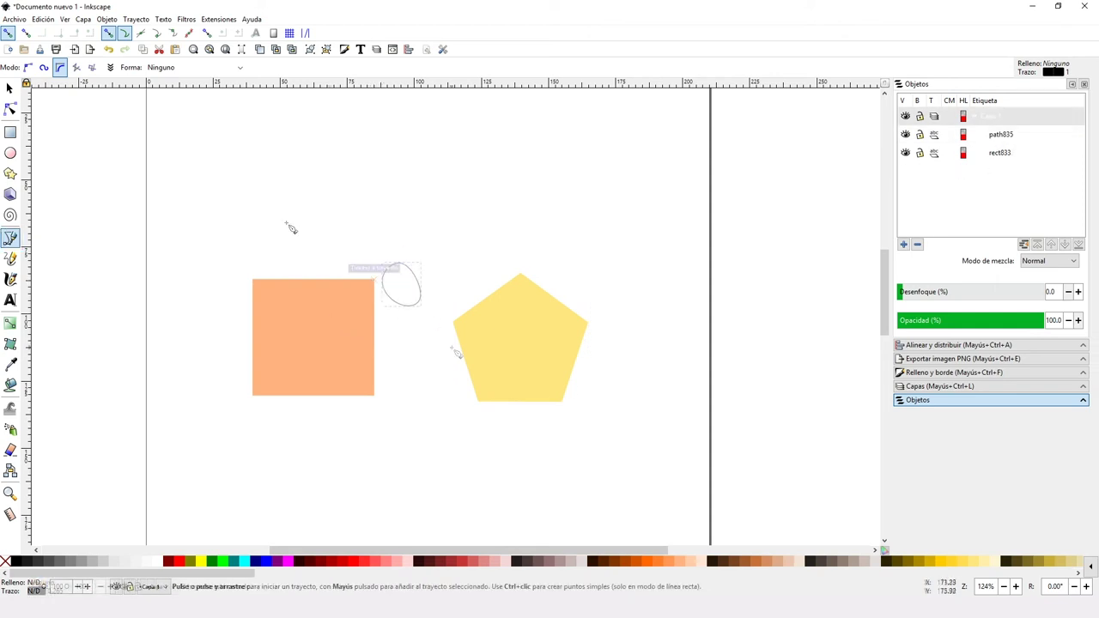
left_click(140, 32)
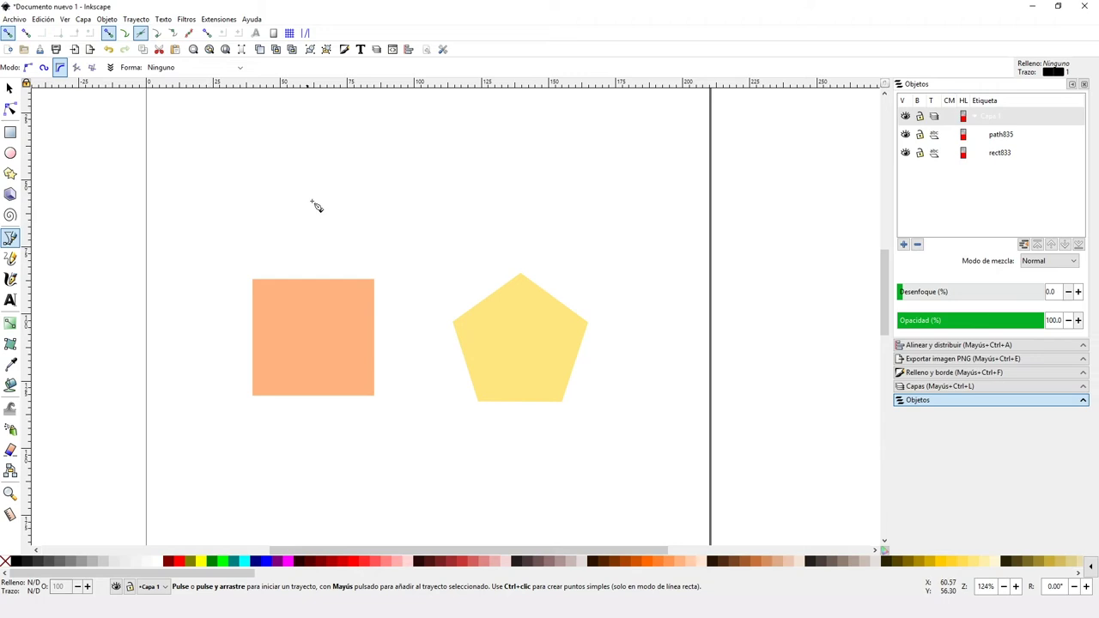
left_click(9, 86)
mouse_move(493, 368)
left_mouse_down()
mouse_move(431, 360)
mouse_move(377, 328)
left_mouse_up()
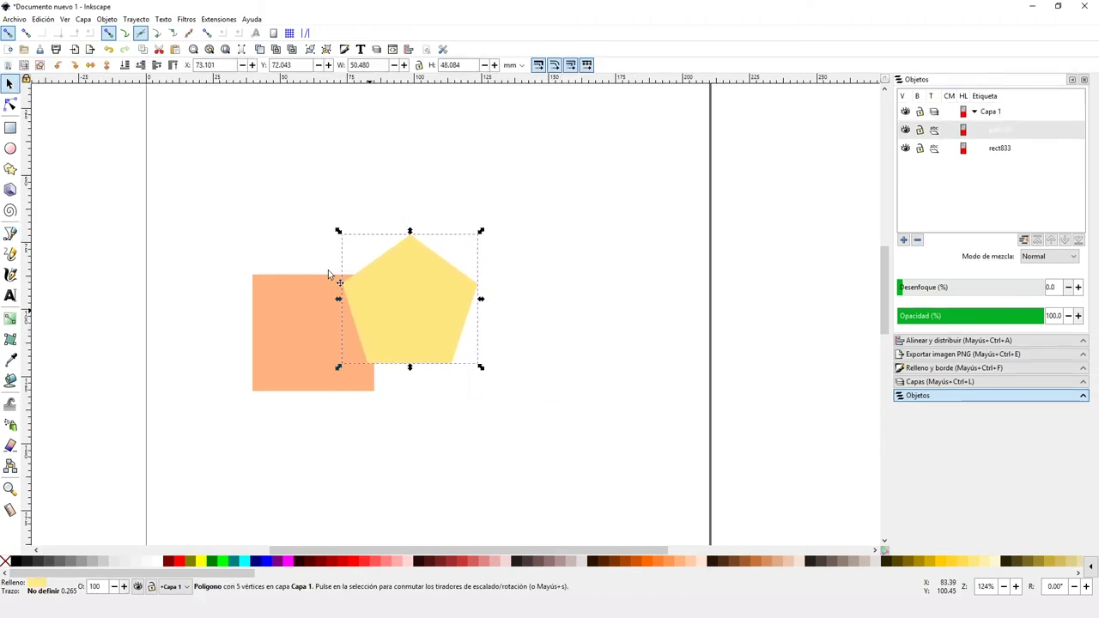
left_click(10, 232)
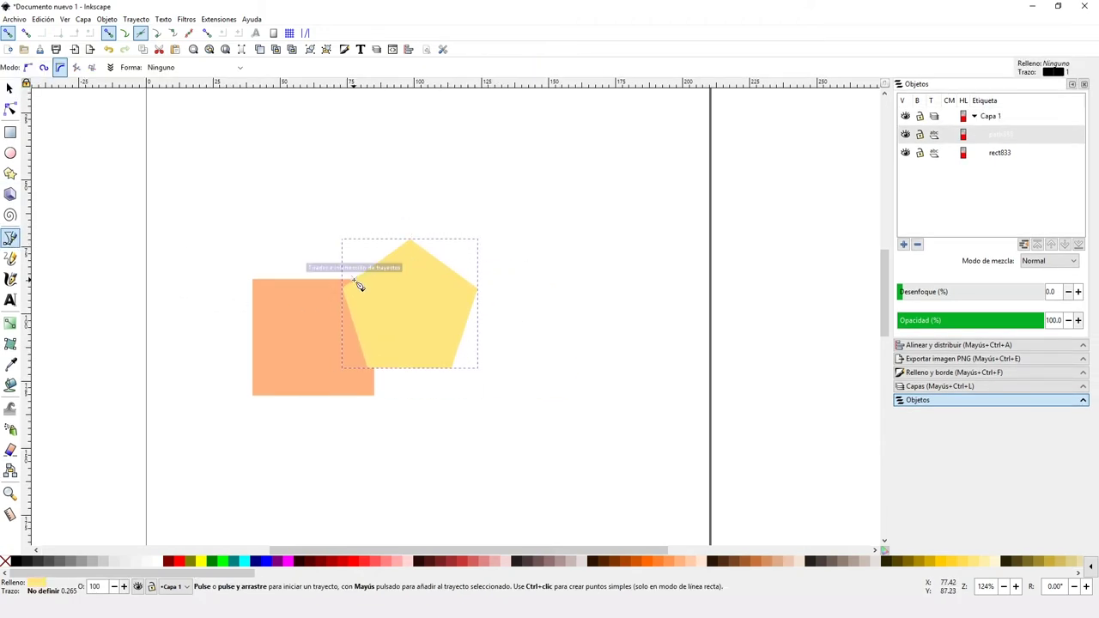
left_click(354, 281)
left_click(363, 226)
left_click(486, 229)
left_click(355, 282)
key("ctrl+z")
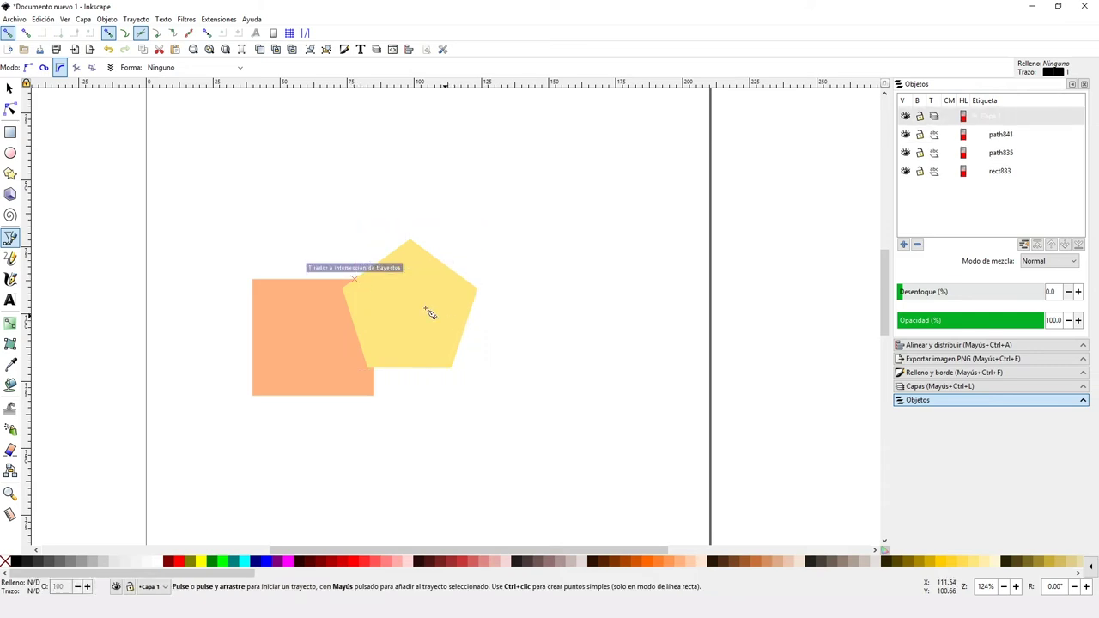
left_click(10, 85)
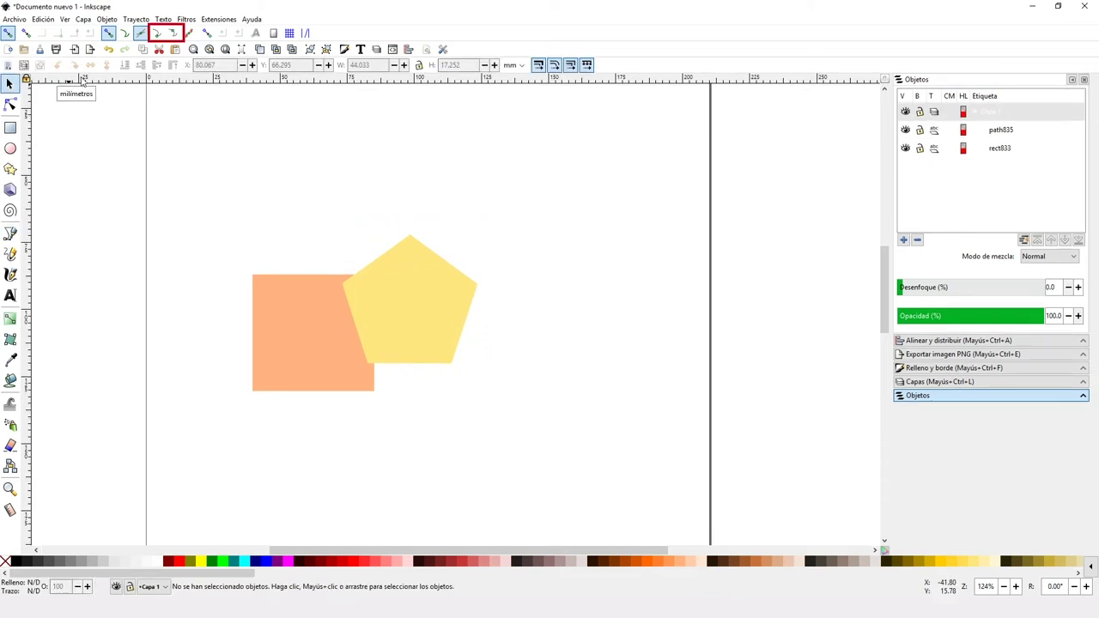
Toggle cusp-node, smooth-node and a third node snap option on, then cusp and smooth back off
left_click(156, 34)
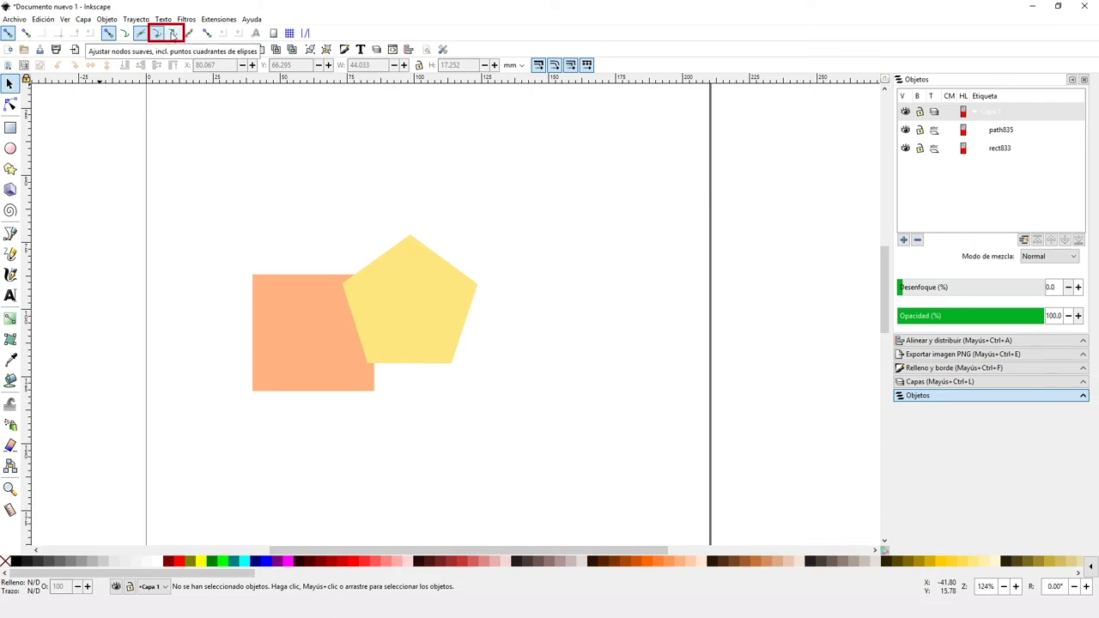
left_click(173, 34)
left_click(189, 34)
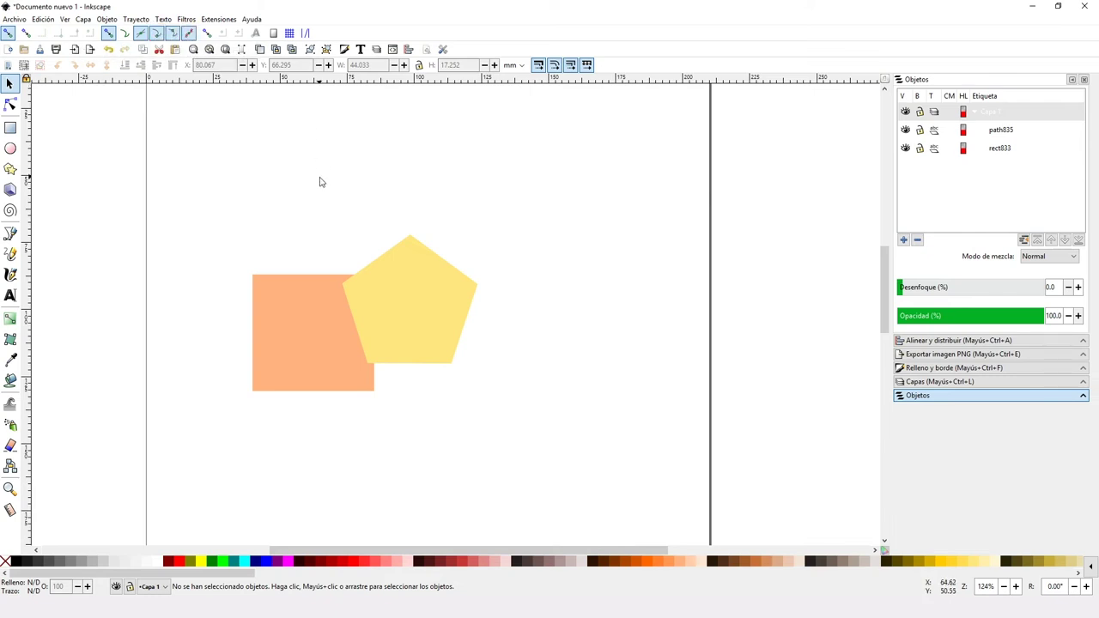
left_click(157, 34)
left_click(172, 34)
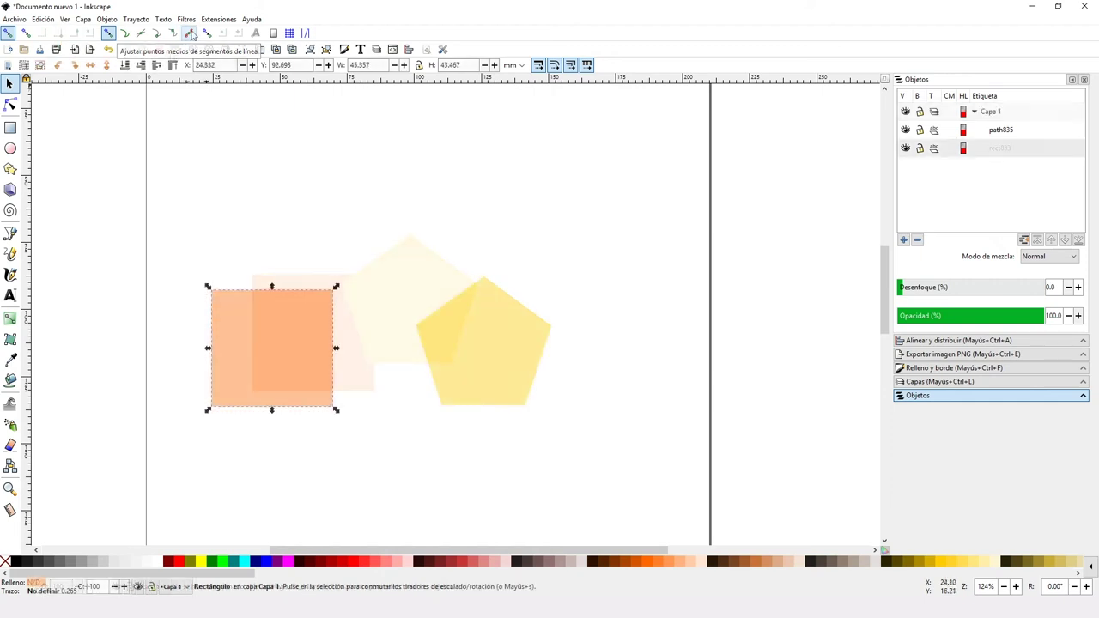
With midpoint snapping on, snap the pentagon midpoint-to-midpoint onto the square, then move it back off
key("percent")
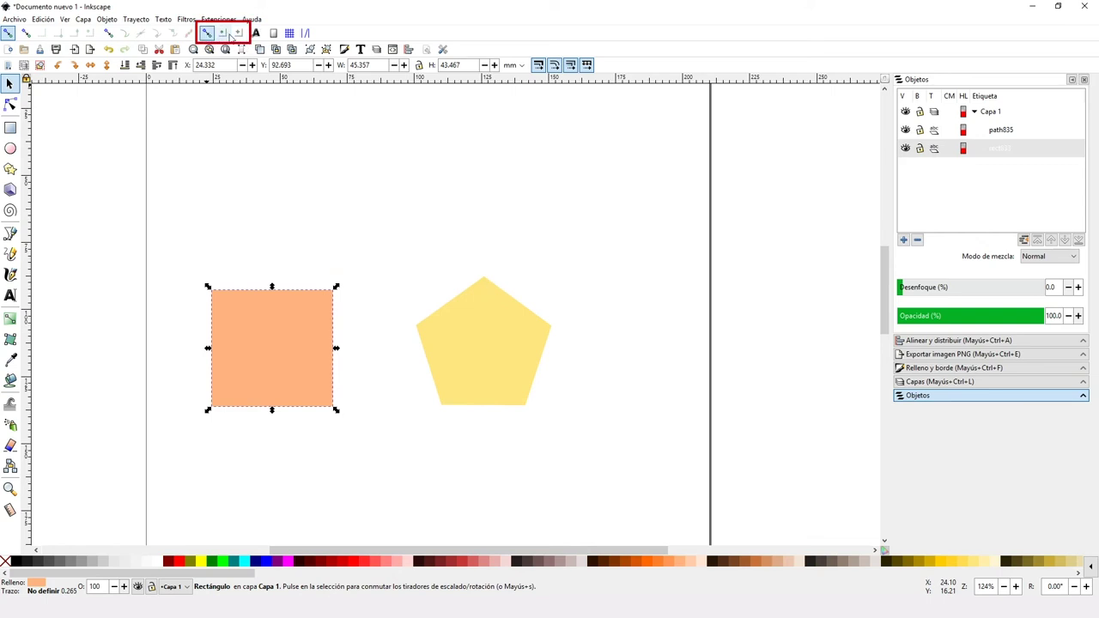
left_click(222, 33)
left_click_drag(491, 353, 283, 359)
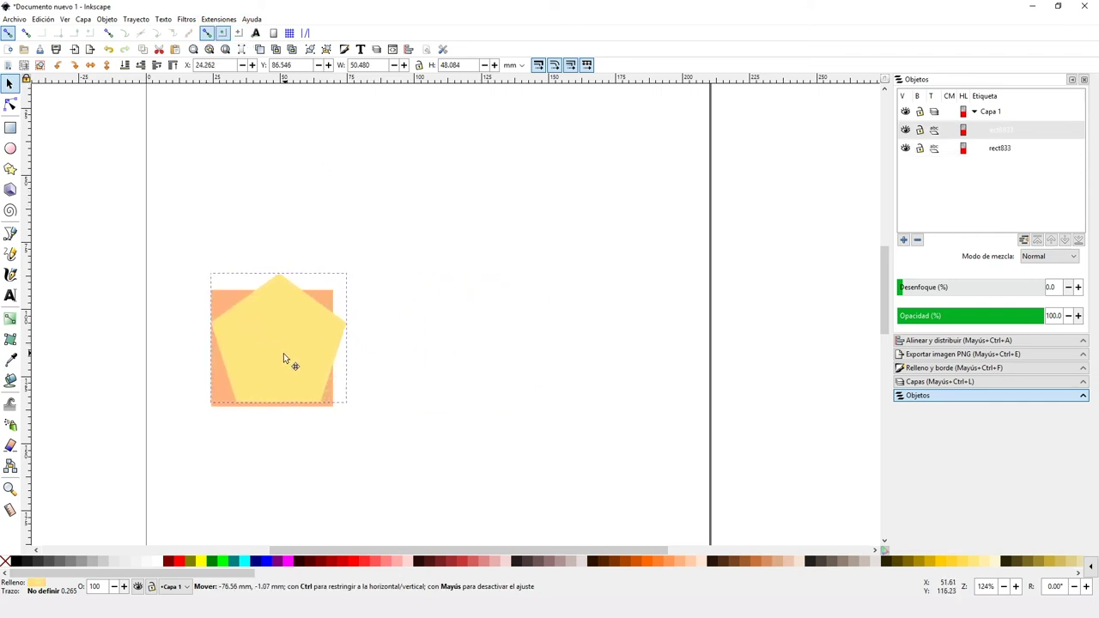
left_click_drag(283, 354, 278, 362)
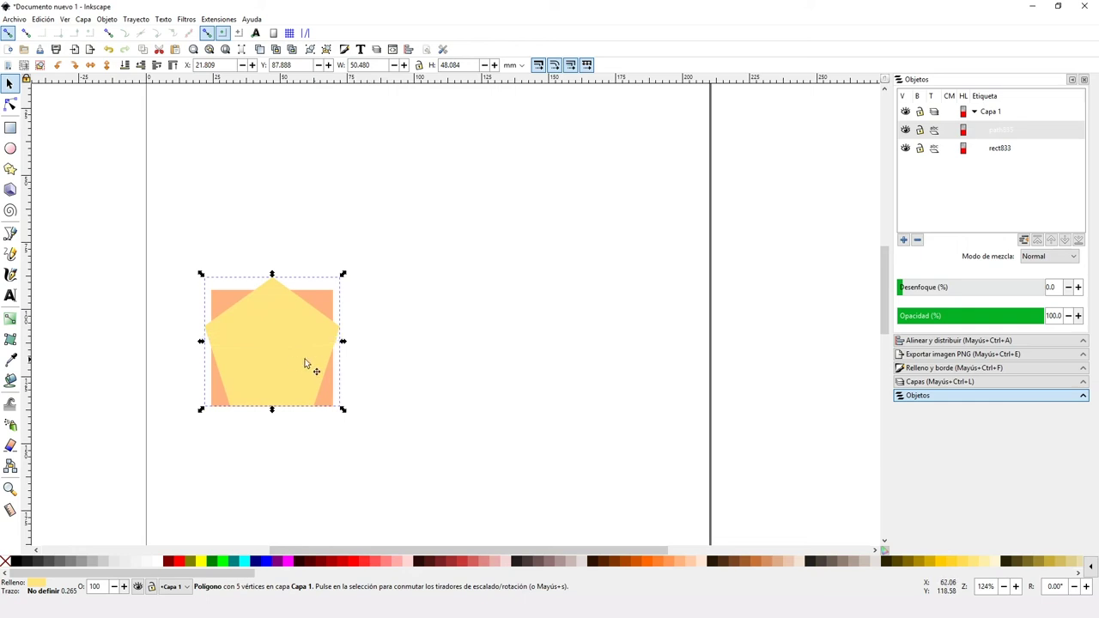
left_click_drag(309, 363, 481, 362)
Enable rotation-centre snapping, move the square's rotation centre, and rotate the square slightly
left_click(239, 32)
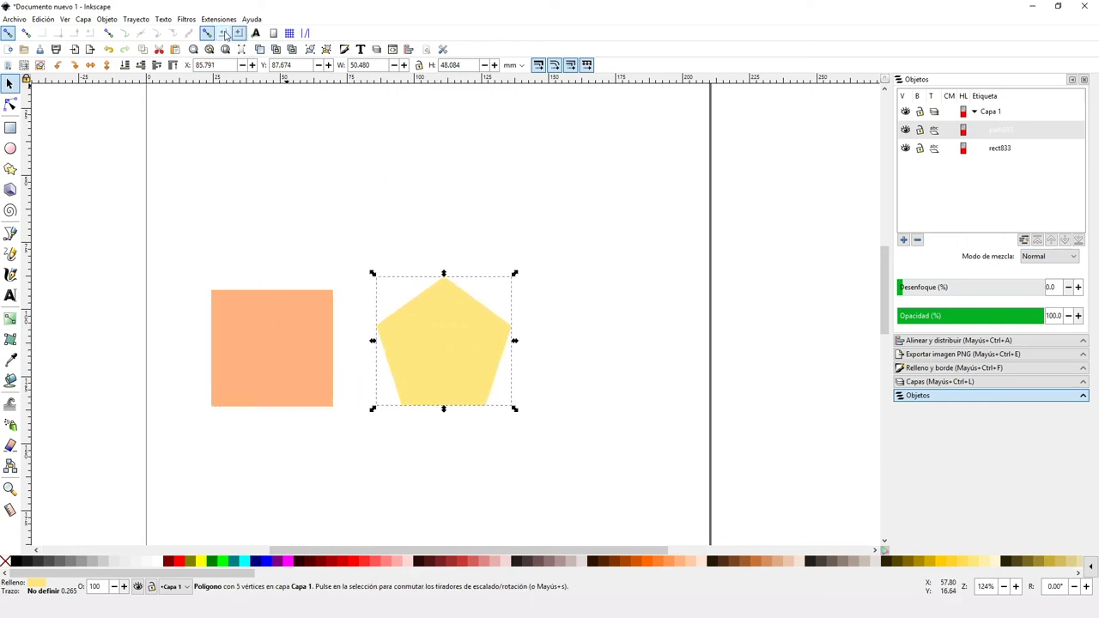
left_click(290, 349)
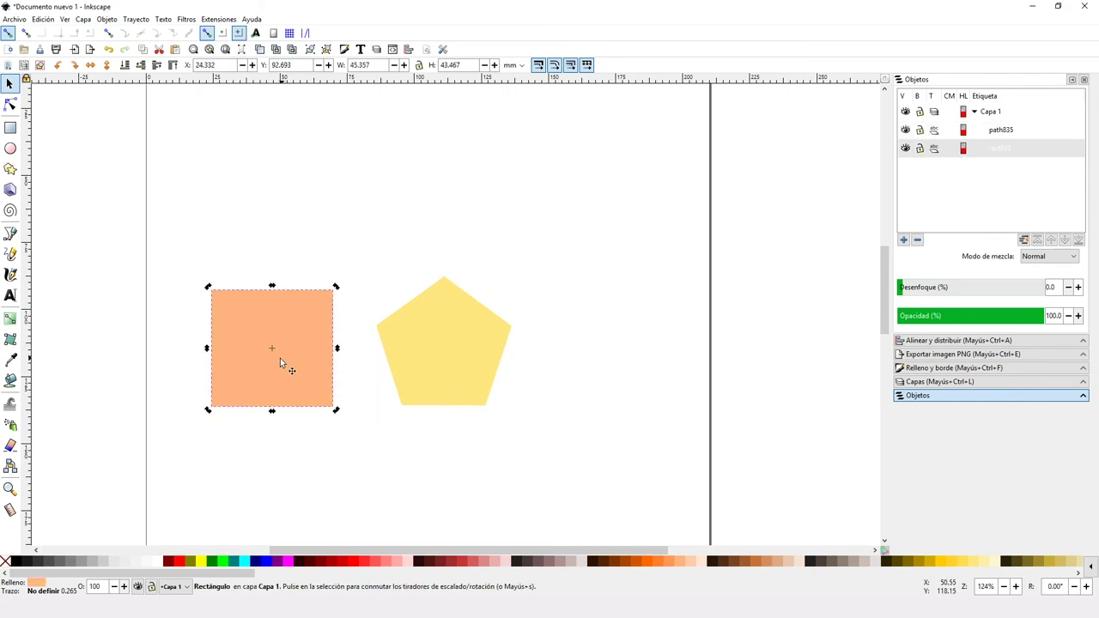
mouse_move(273, 352)
left_mouse_down()
mouse_move(241, 311)
mouse_move(241, 350)
left_mouse_up()
mouse_move(299, 325)
left_mouse_down()
mouse_move(300, 311)
mouse_move(335, 324)
mouse_move(332, 293)
left_mouse_up()
left_click(352, 363)
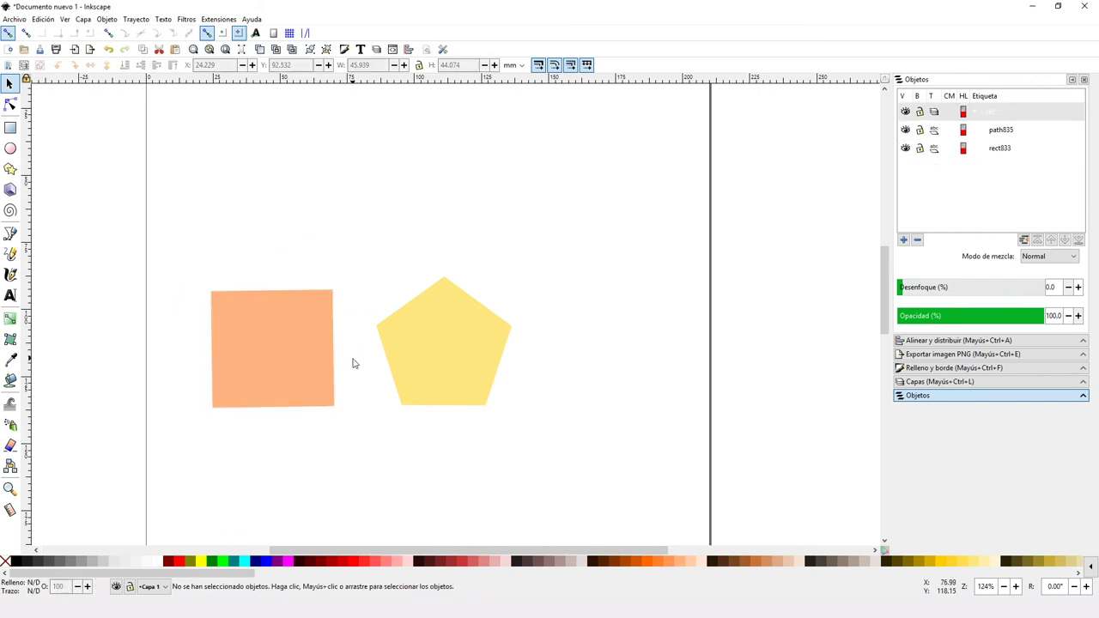
Snap the pentagon's rotation centre onto the square's upper-right area
left_click(412, 348)
left_click_drag(449, 350, 301, 310)
left_click(453, 336)
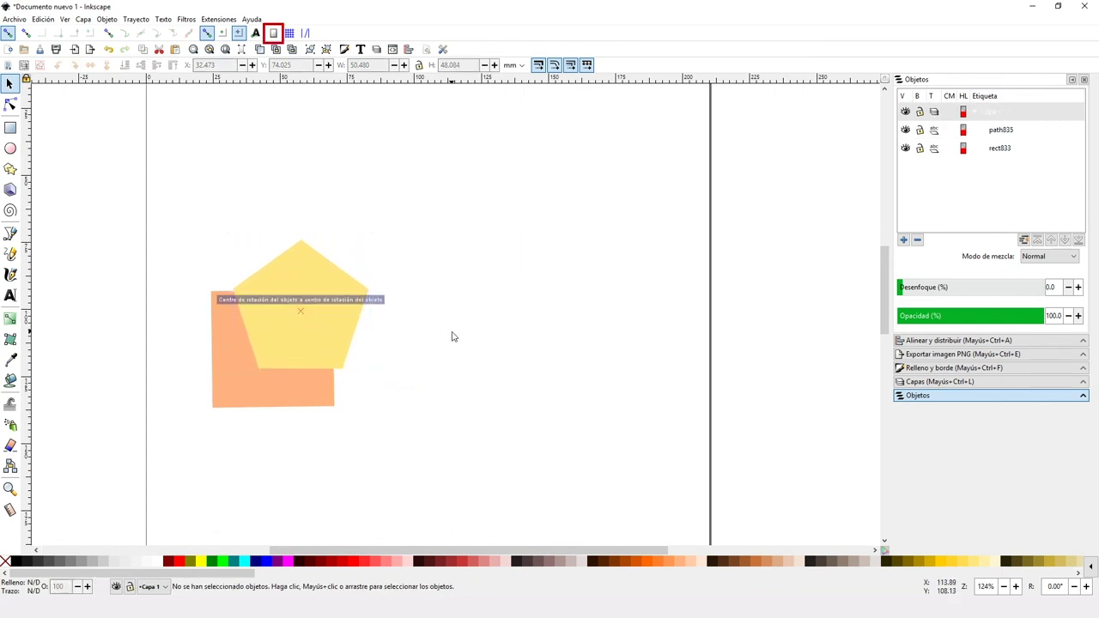
Enable page-border snapping, zoom out to the whole page, and delete both the pentagon and square
left_click(273, 34)
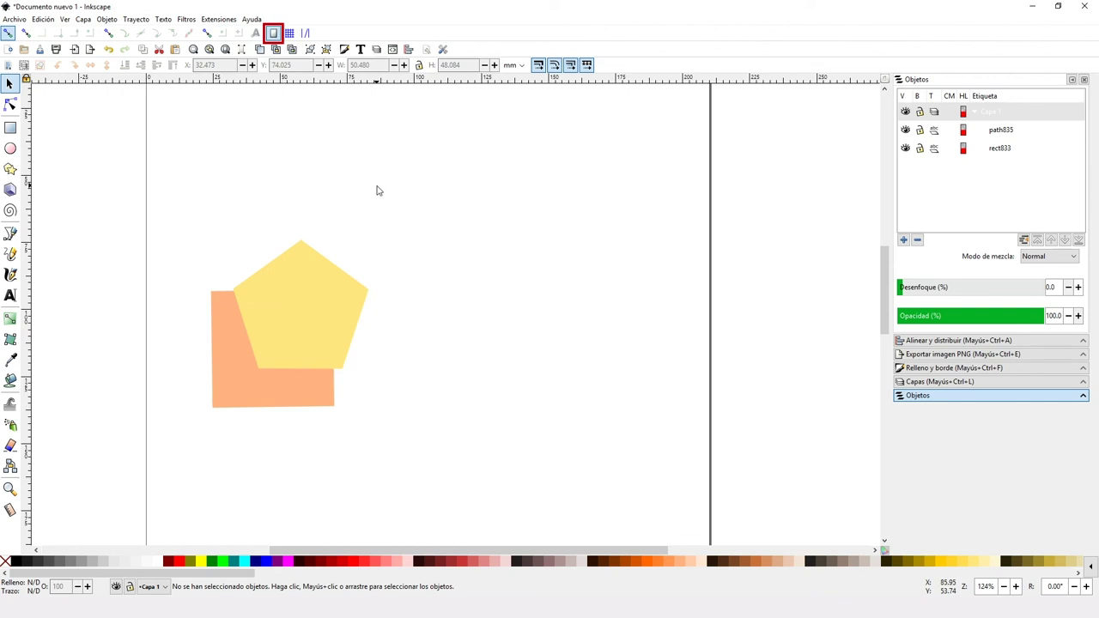
key("z")
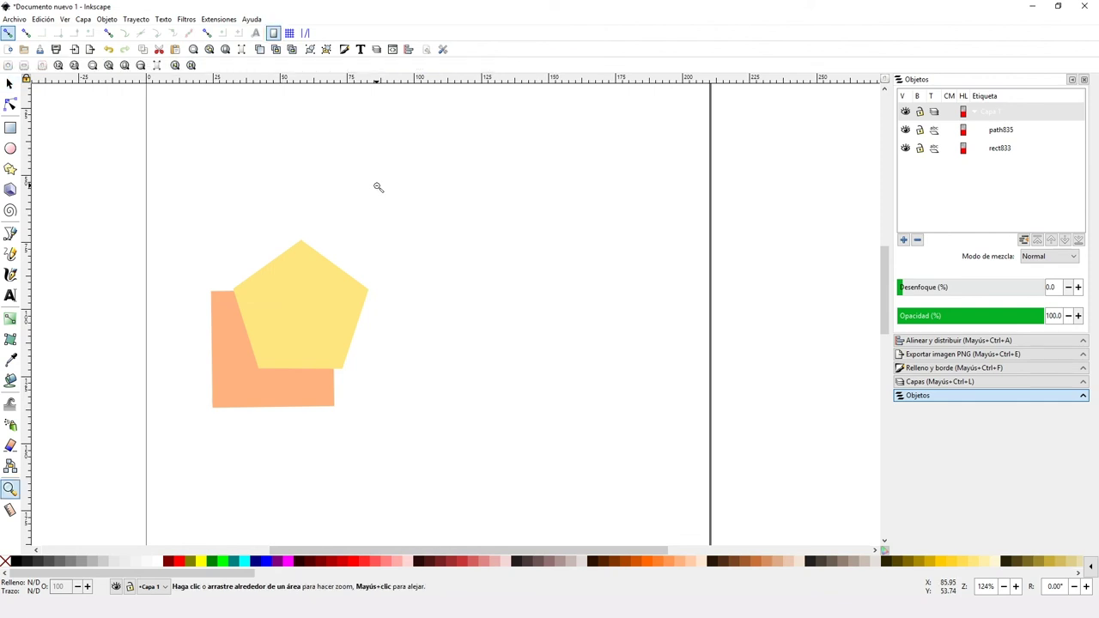
left_click(377, 187, "shift")
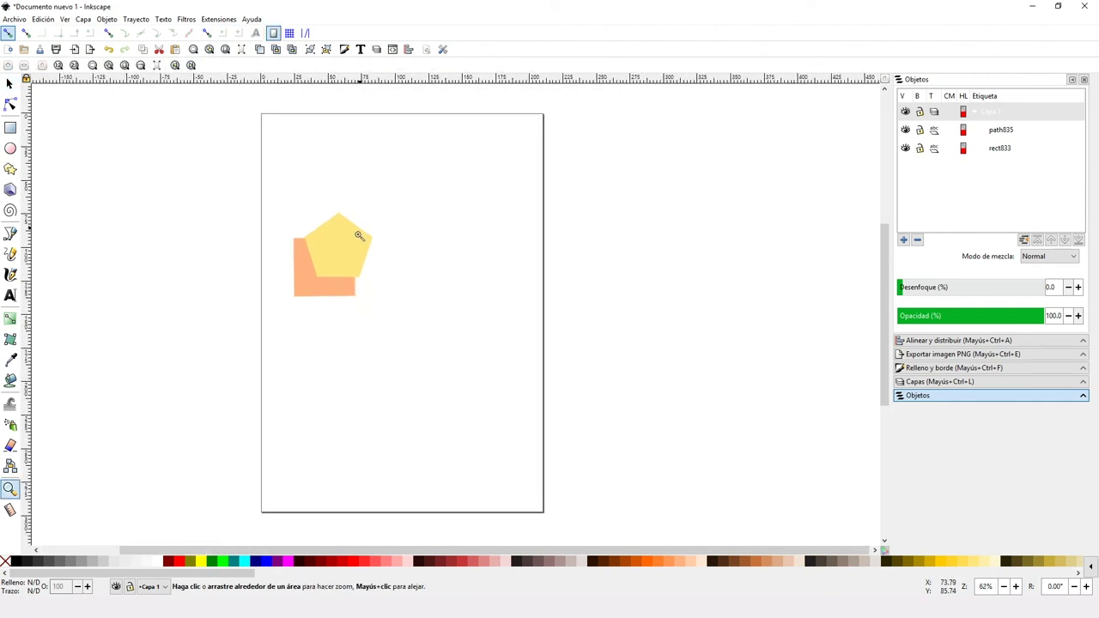
key("s")
left_click(342, 238)
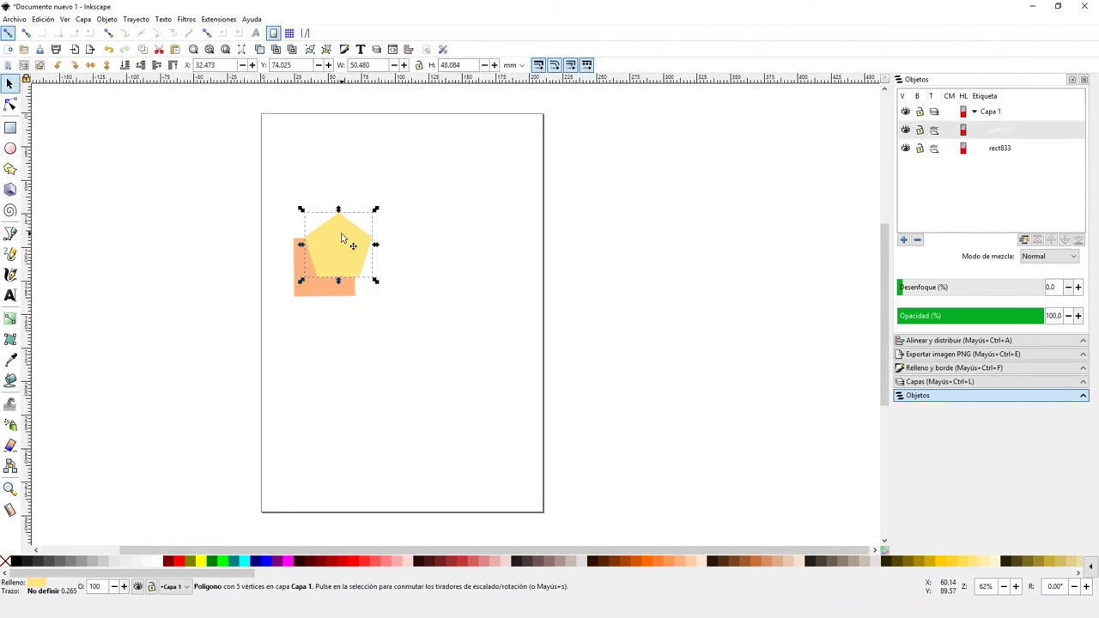
key("Delete")
left_click(335, 285)
key("Delete")
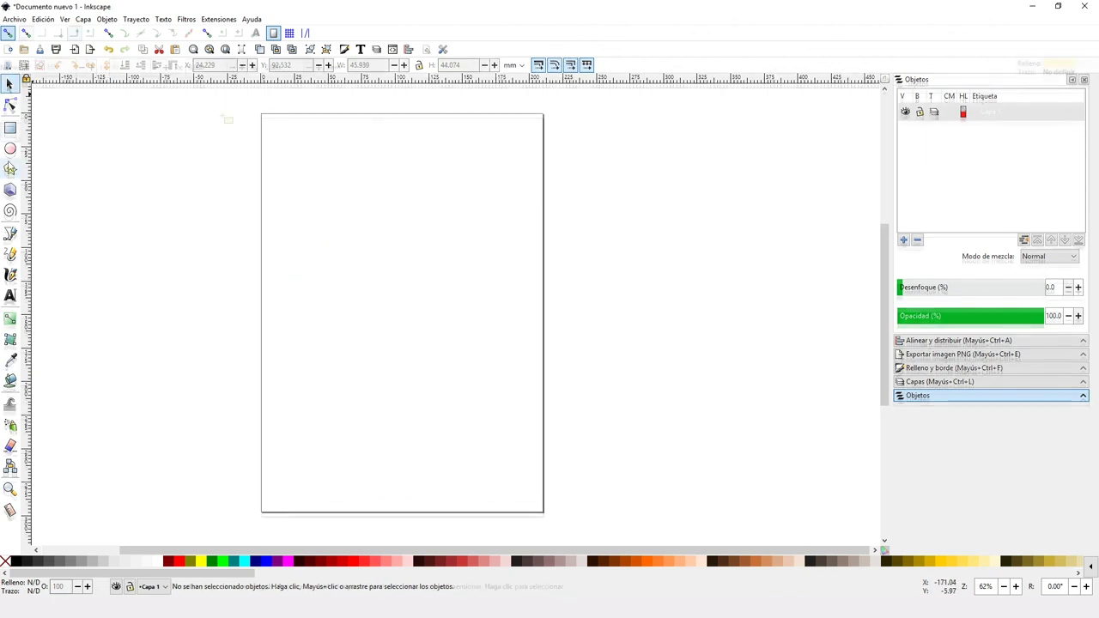
Draw a 210 × 297 mm yellow ellipse snapped from page corner to corner
left_click(10, 148)
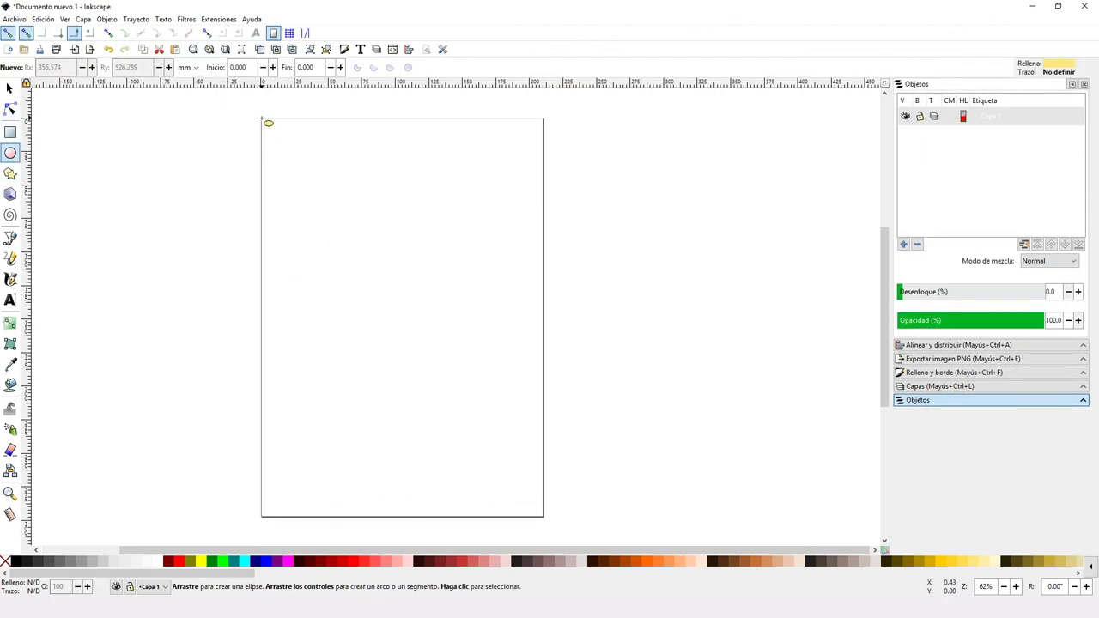
left_click(107, 34)
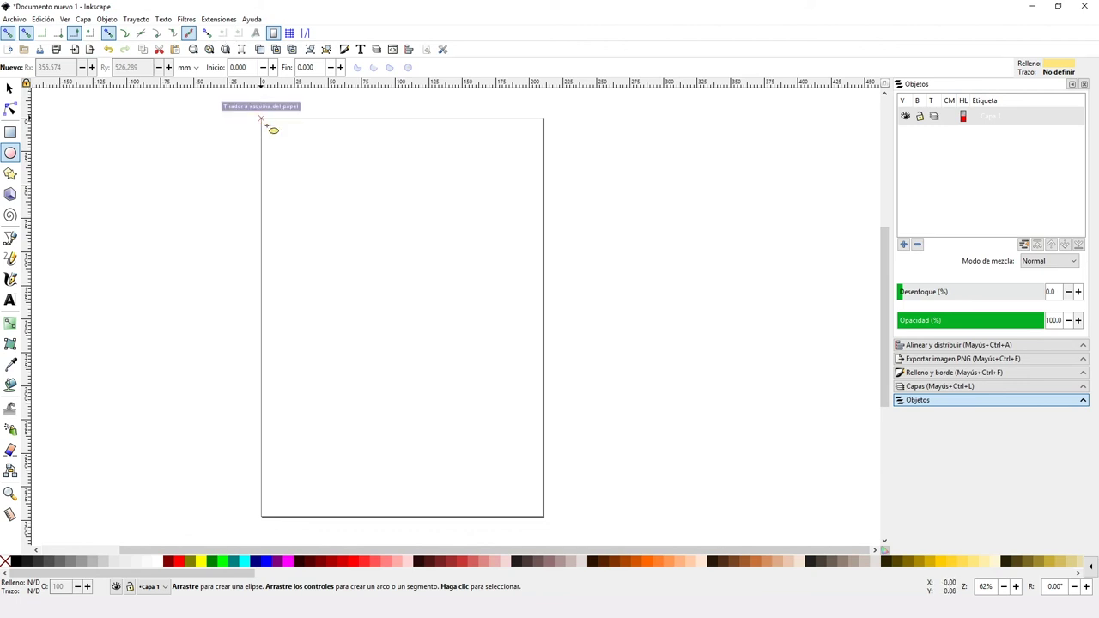
left_click_drag(267, 124, 544, 515)
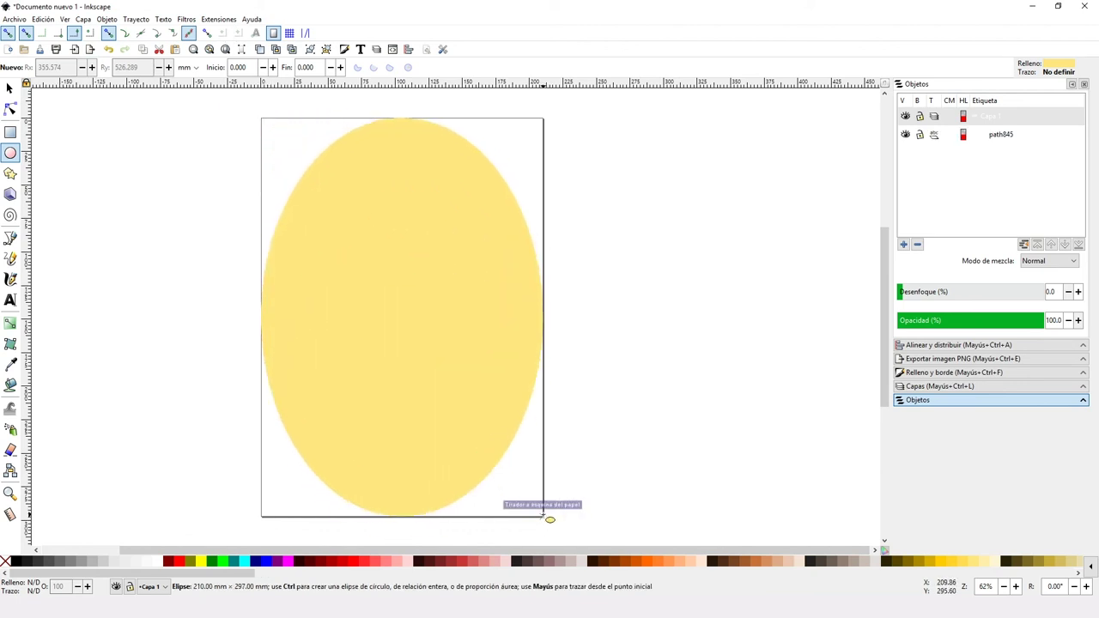
left_click_drag(551, 520, 550, 520)
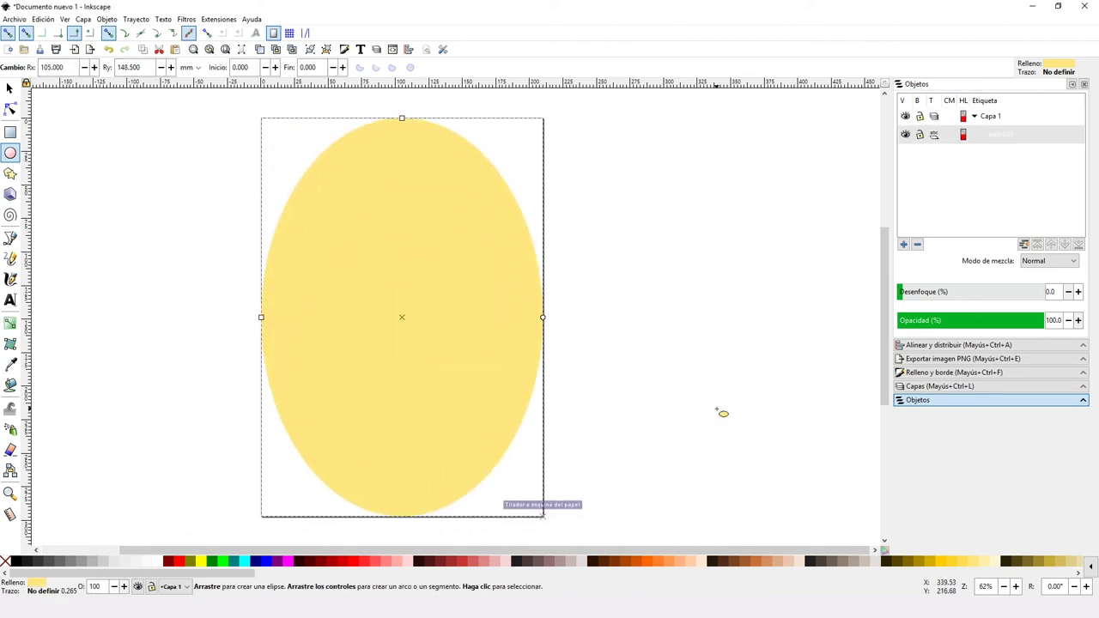